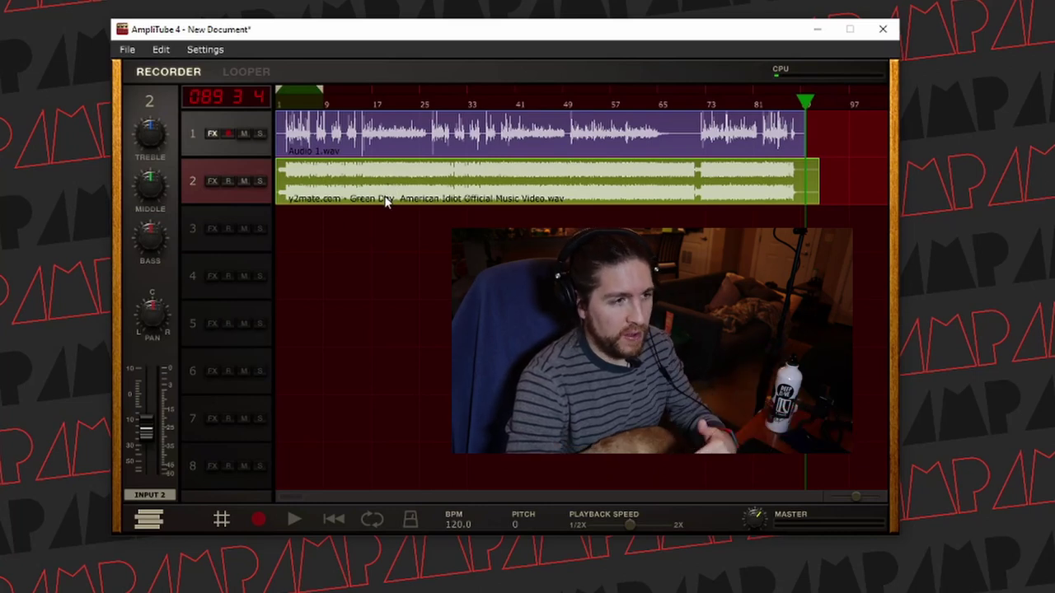
Export the audio of the two-track project as a 16 bit WAV file
left_click(253, 122)
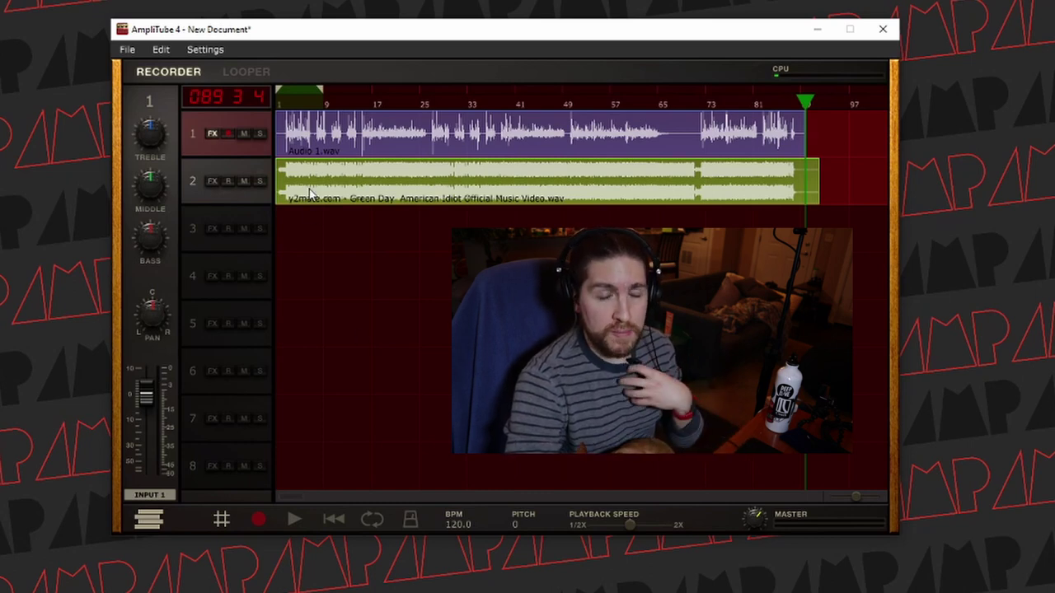
left_click(224, 169)
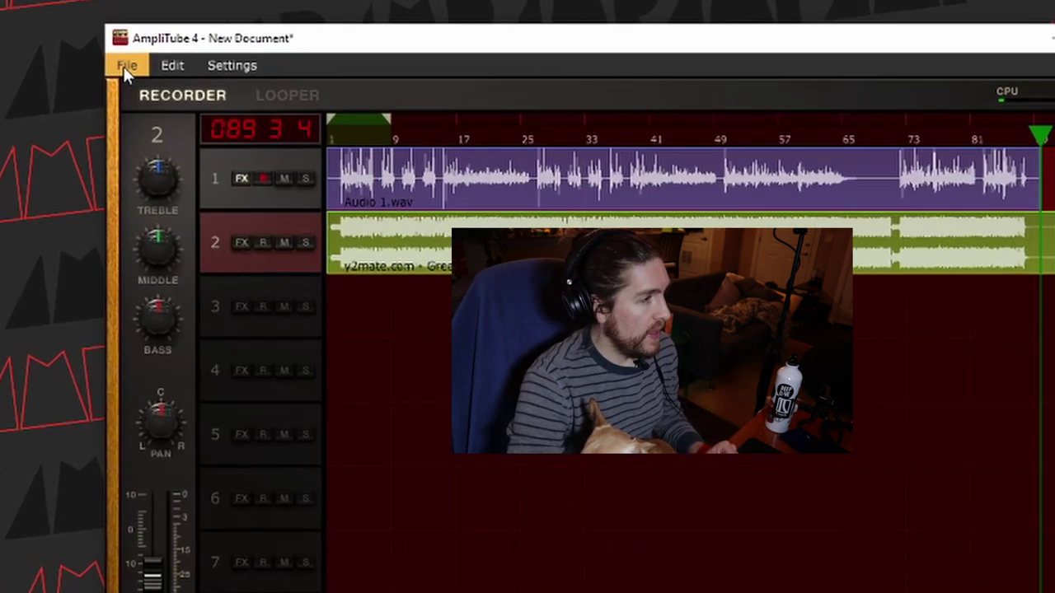
left_click(127, 49)
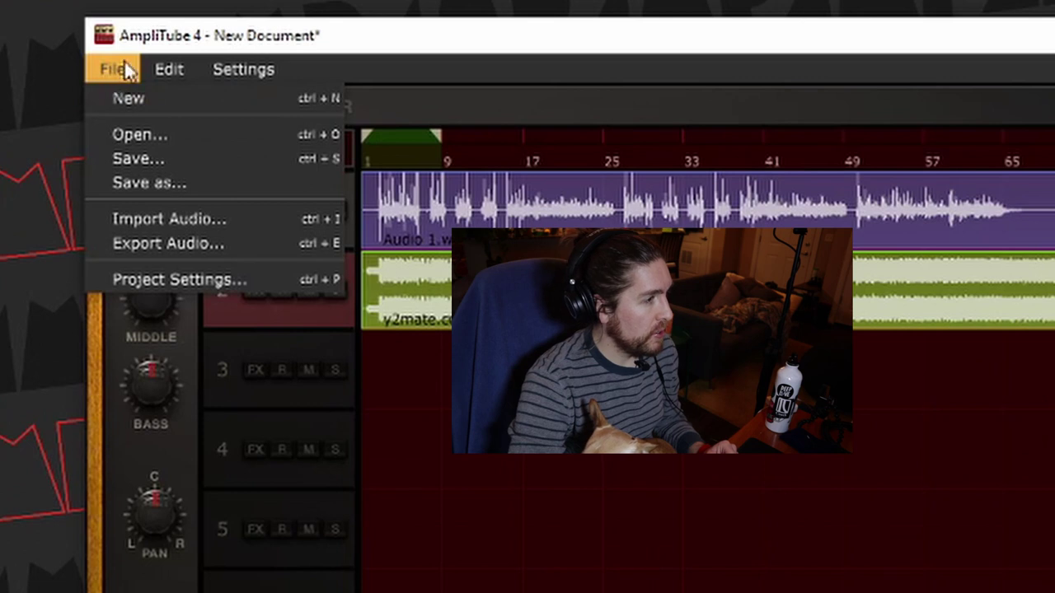
left_click(188, 238)
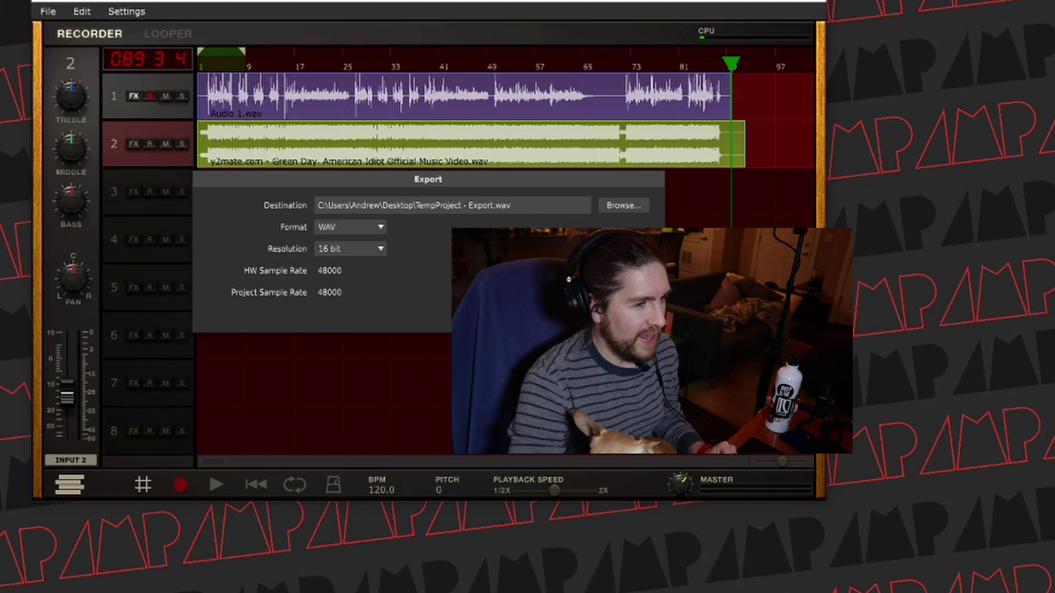
key("Return")
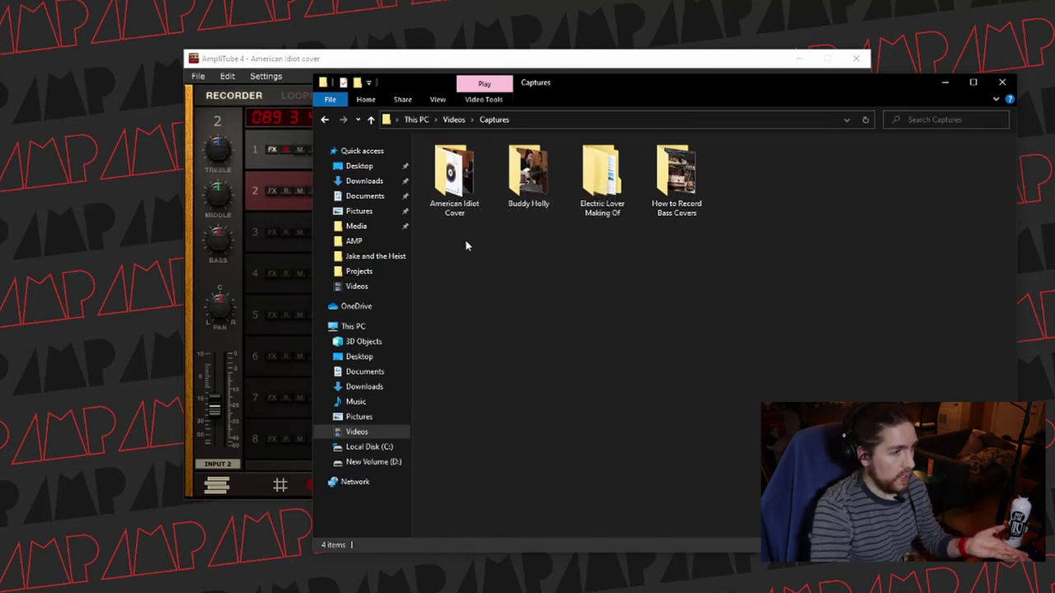
Open the American Idiot Cover captures folder, and switch to DaVinci Resolve with an untitled project open
double_click(454, 175)
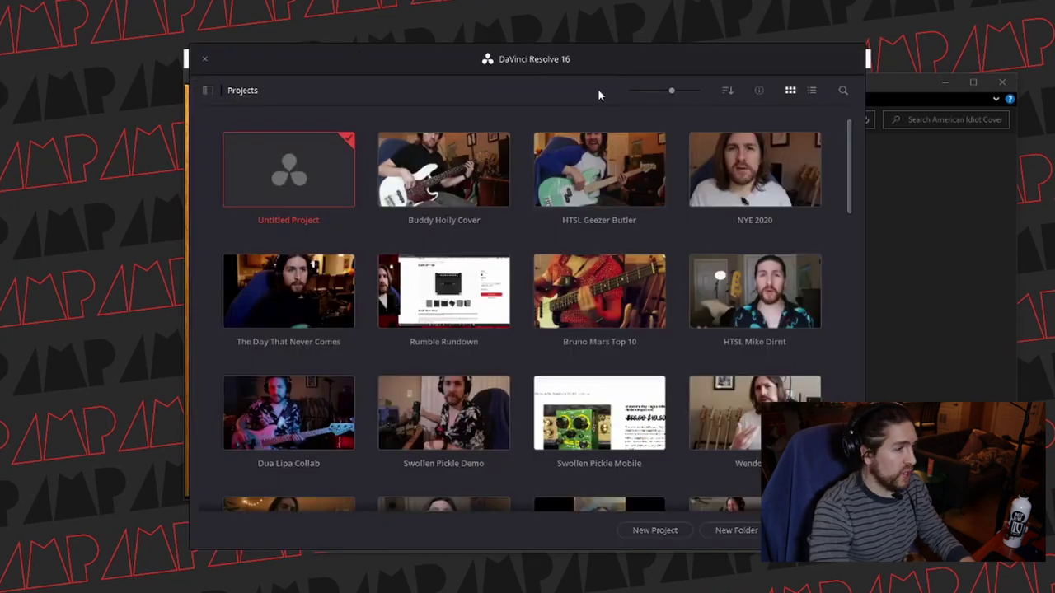
double_click(298, 170)
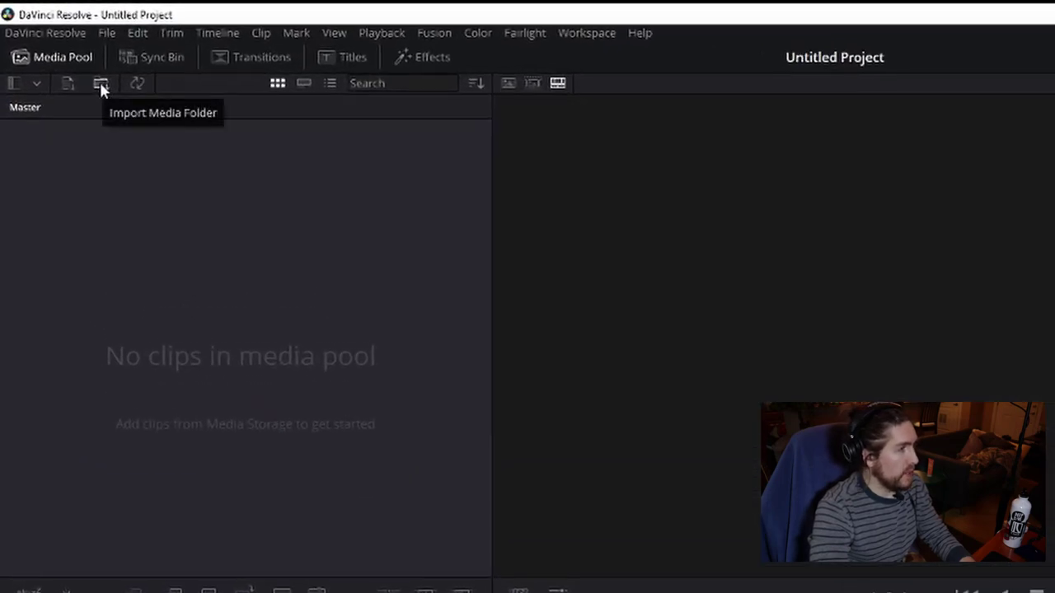
Import the American Idiot Cover media folder, keeping the project's frame rate instead of matching the clips
left_click(99, 83)
left_click(536, 157)
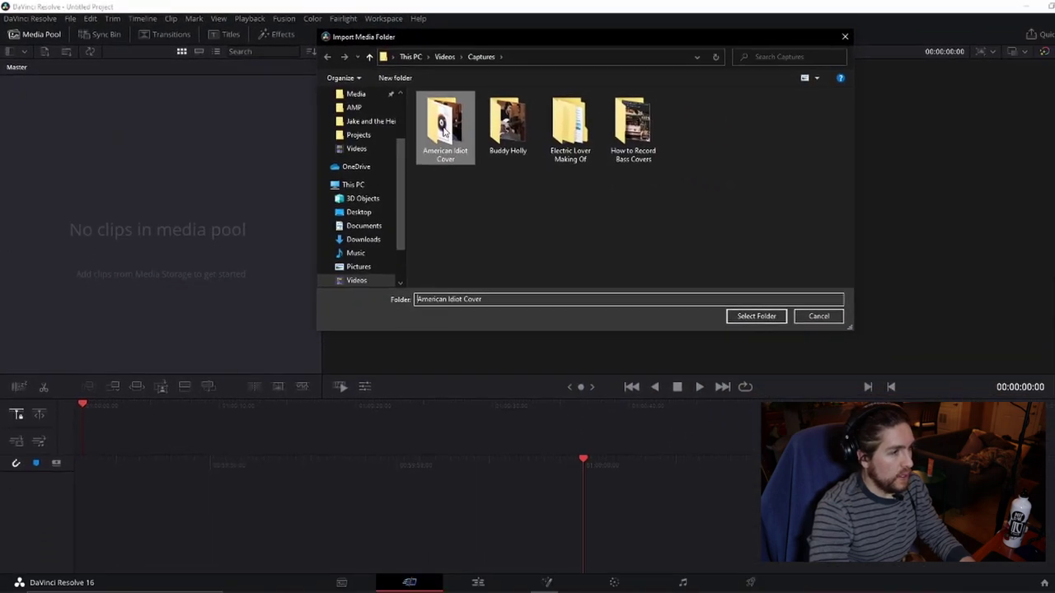
left_click(911, 383)
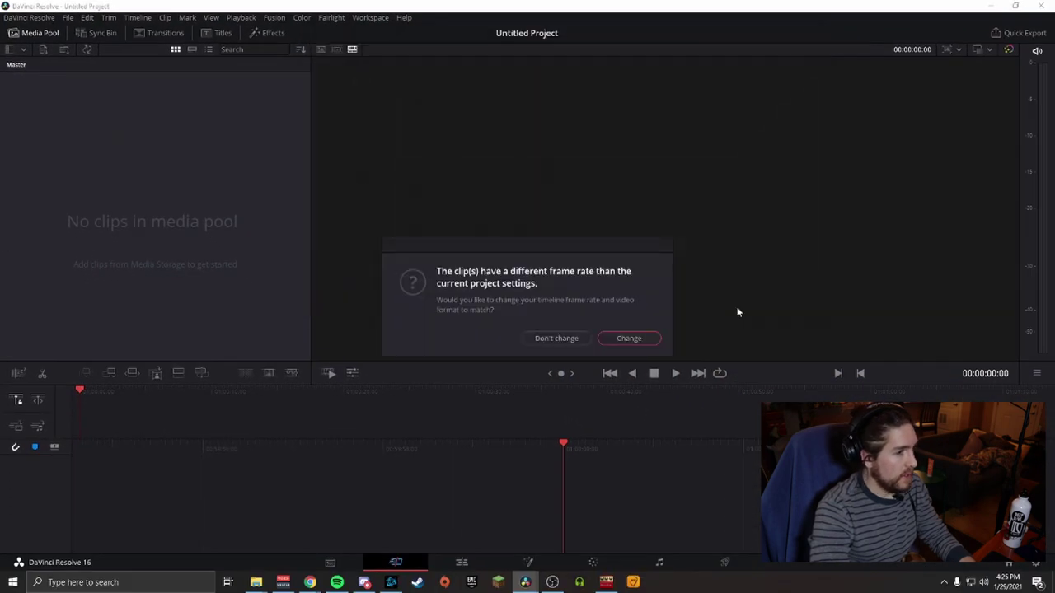
left_click(565, 338)
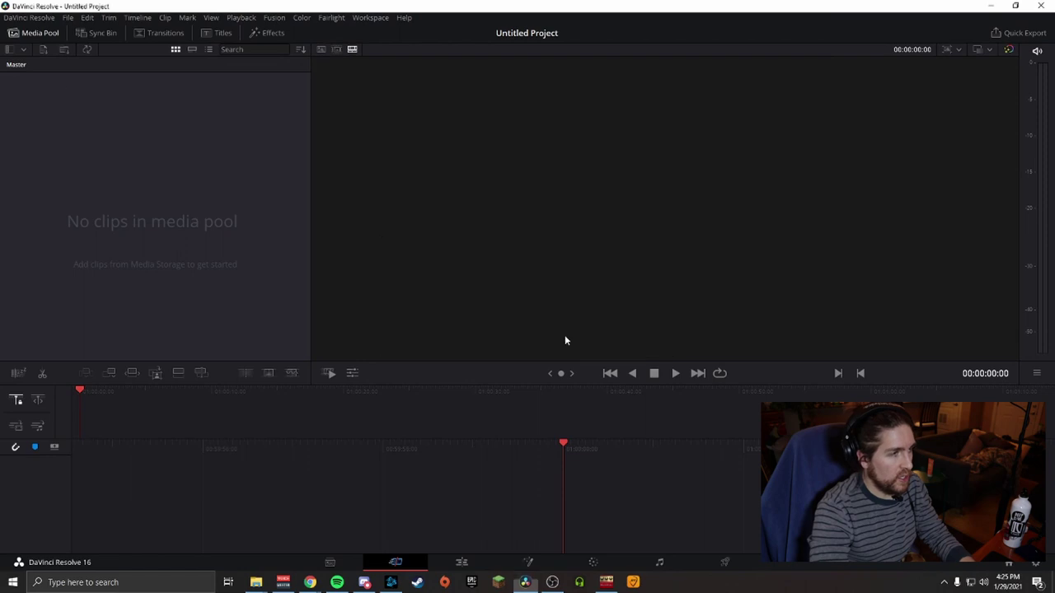
Examine the timeline resolution and frame rate in the project's master settings
left_click(68, 18)
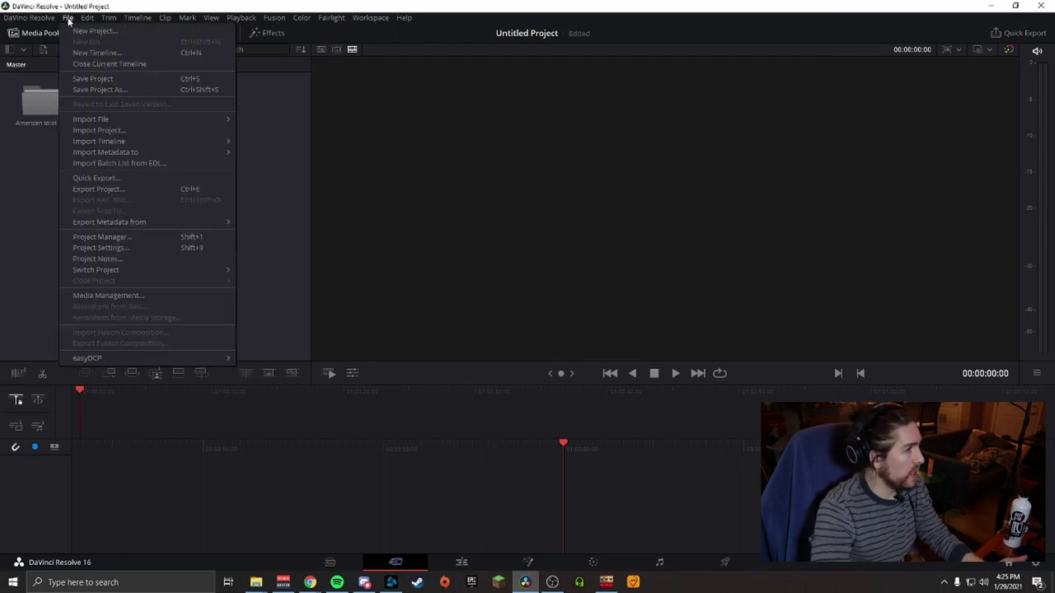
left_click(122, 248)
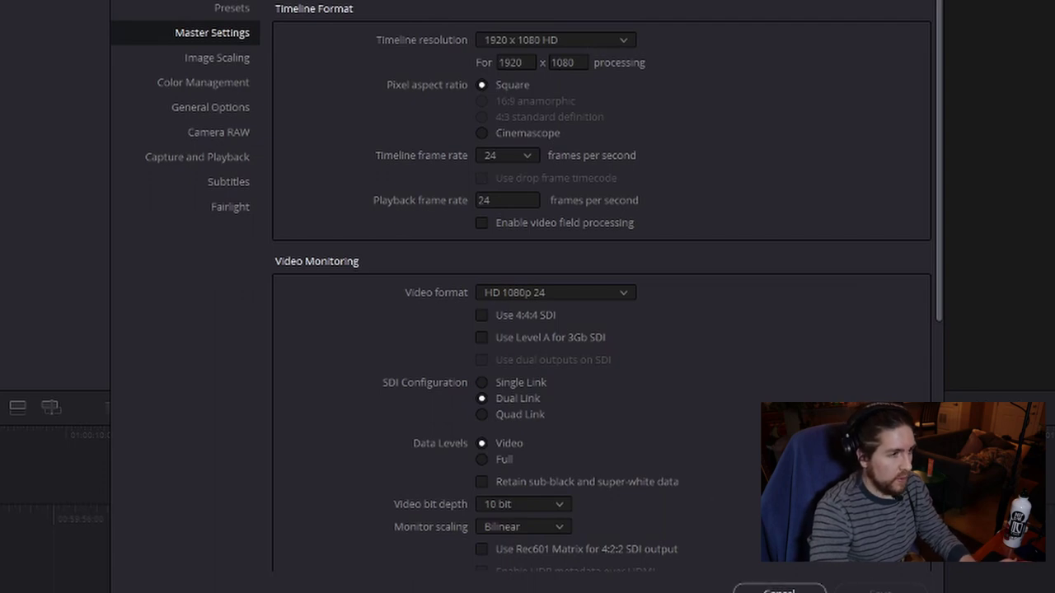
left_click(779, 590)
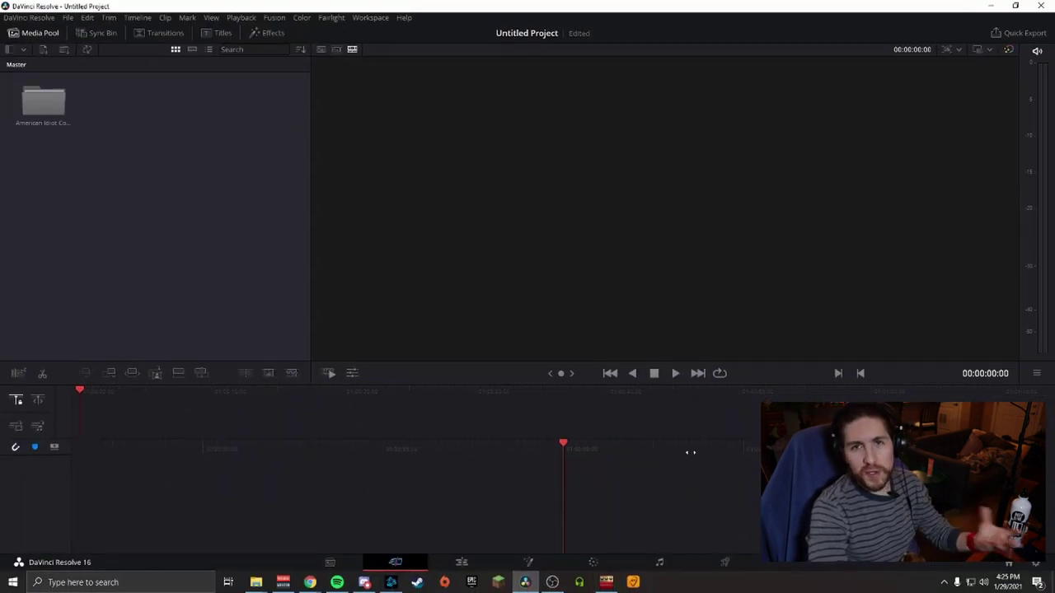
Place MVI_1944.MP4 at the start of a new timeline on the Edit page and add the American Idiot audio on a second audio track
double_click(50, 107)
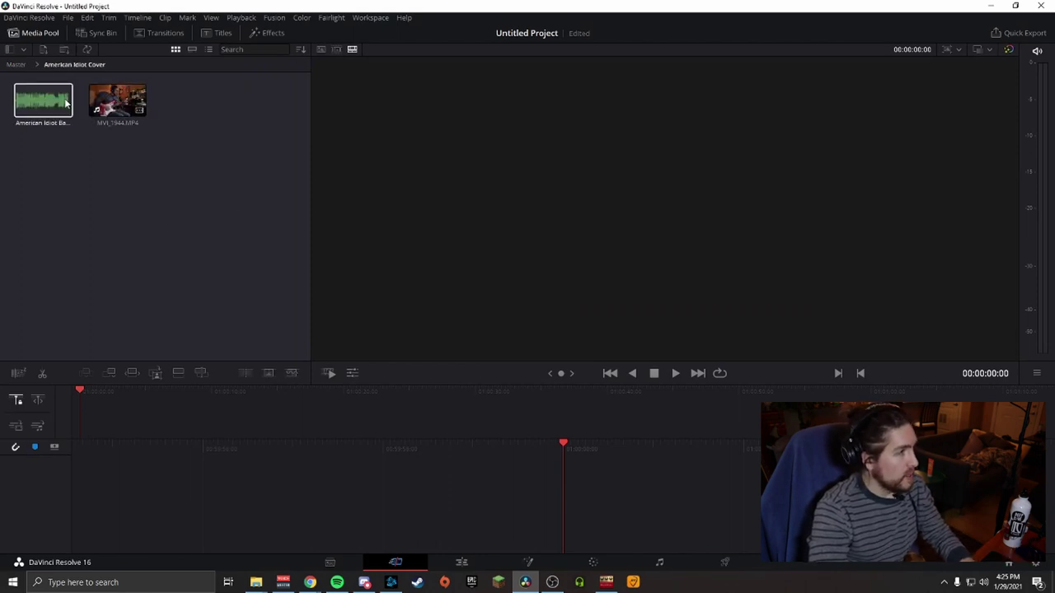
left_click(94, 119)
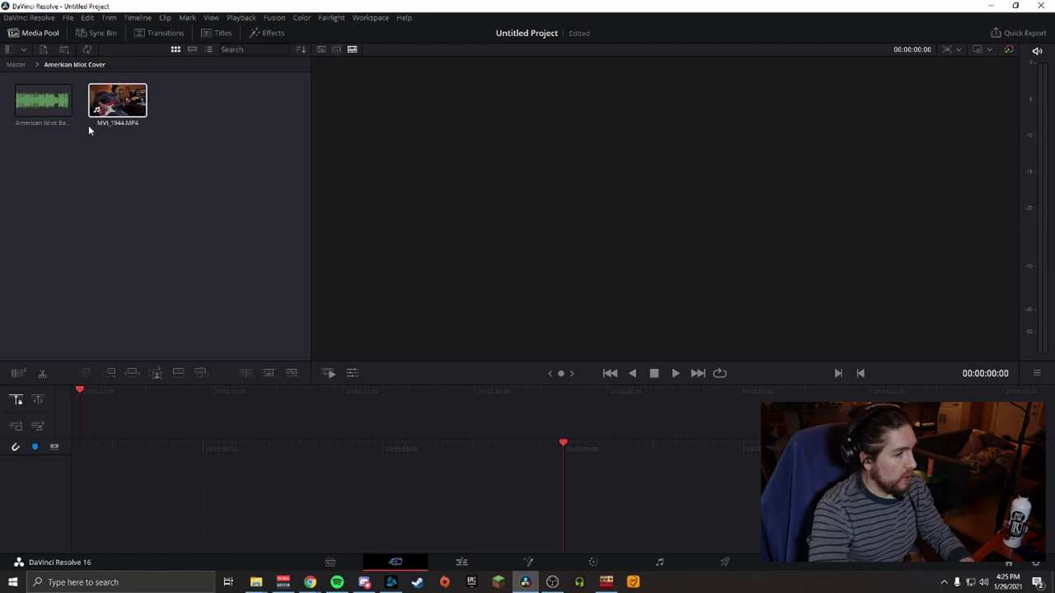
left_click(463, 563)
left_click_drag(99, 80, 379, 452)
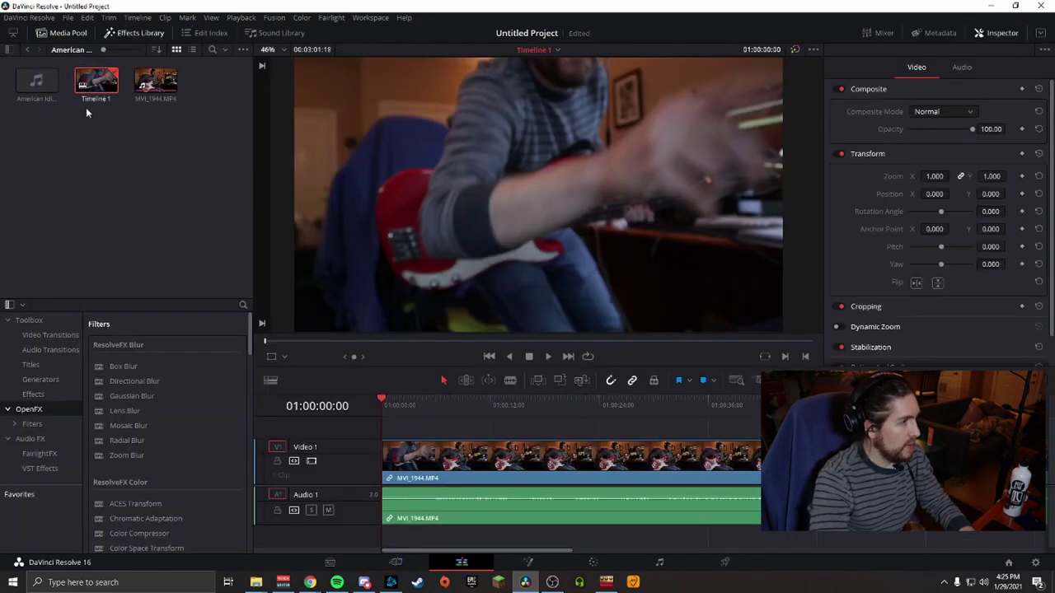
left_click_drag(36, 80, 386, 545)
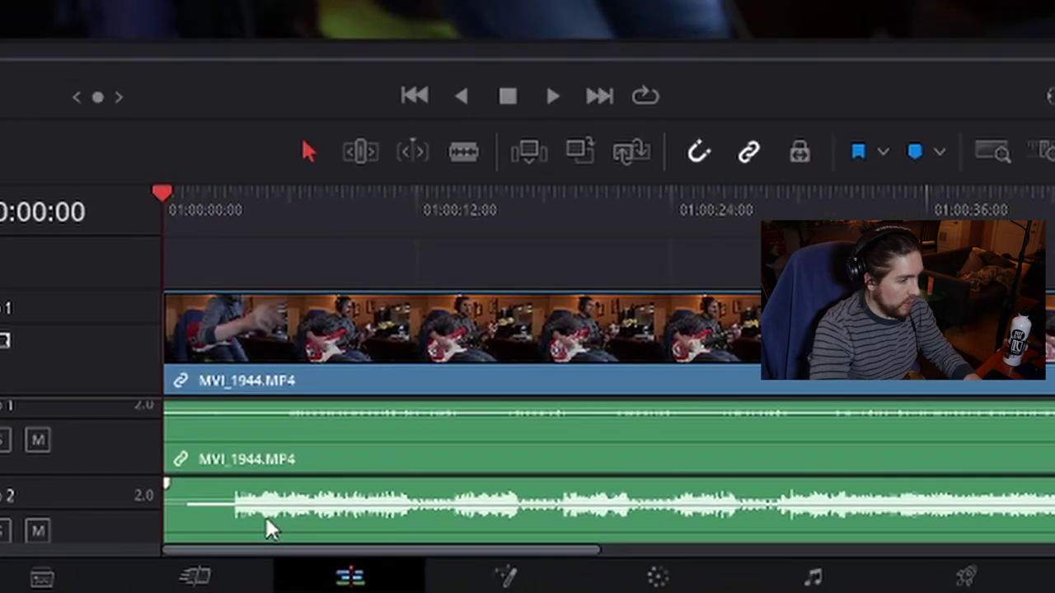
Shift the American Idiot audio clip on the second track so its waveform lines up with the camera audio of MVI_1944.MP4
left_click_drag(428, 539, 457, 542)
left_click_drag(340, 534, 321, 531)
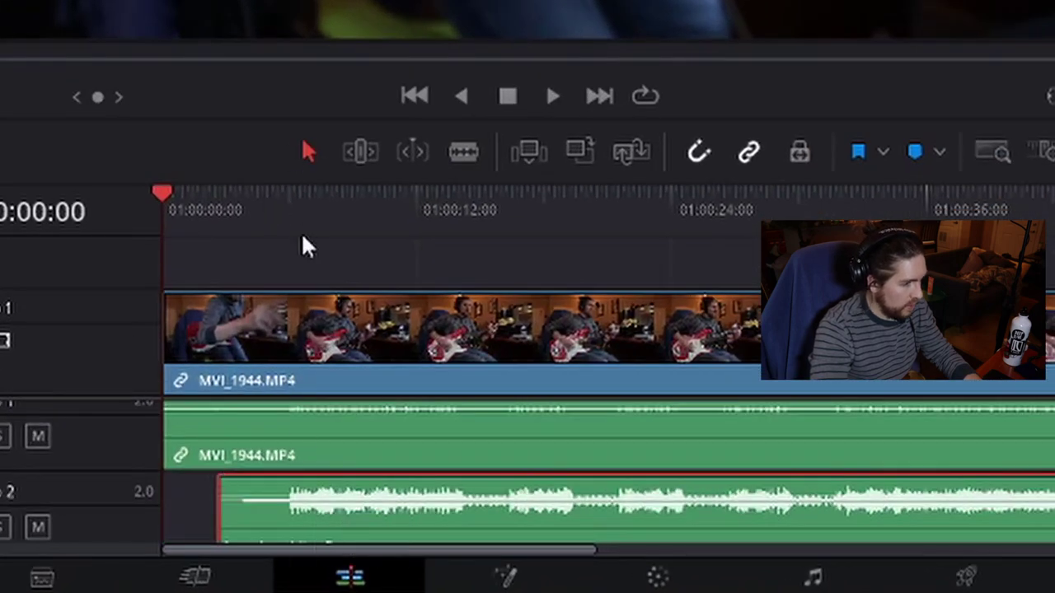
left_click(286, 198)
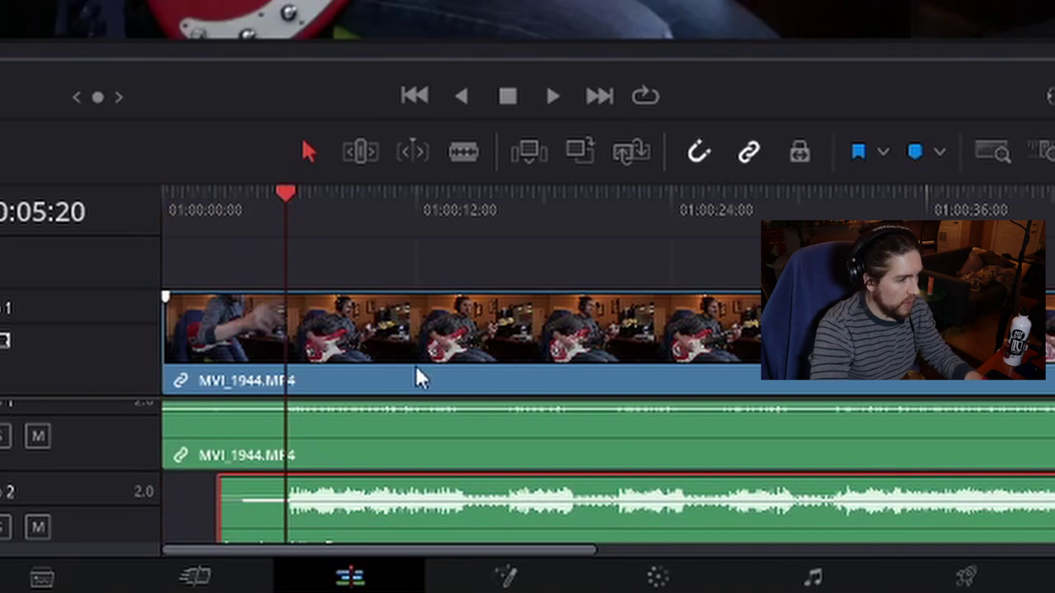
key("ctrl+equal")
key("ctrl+equal")
key("ctrl+equal")
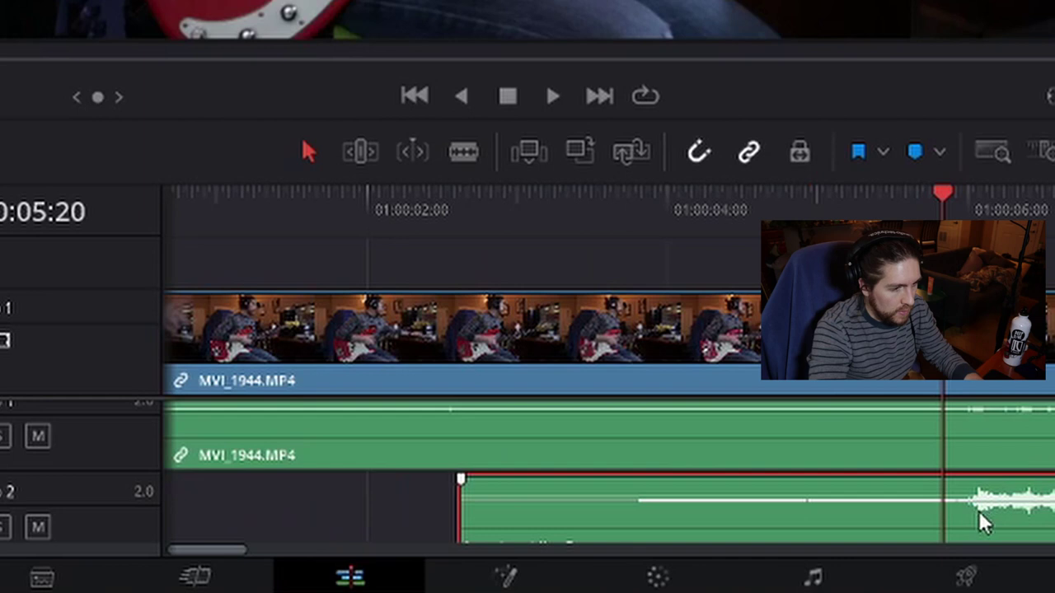
left_click_drag(979, 511, 980, 511)
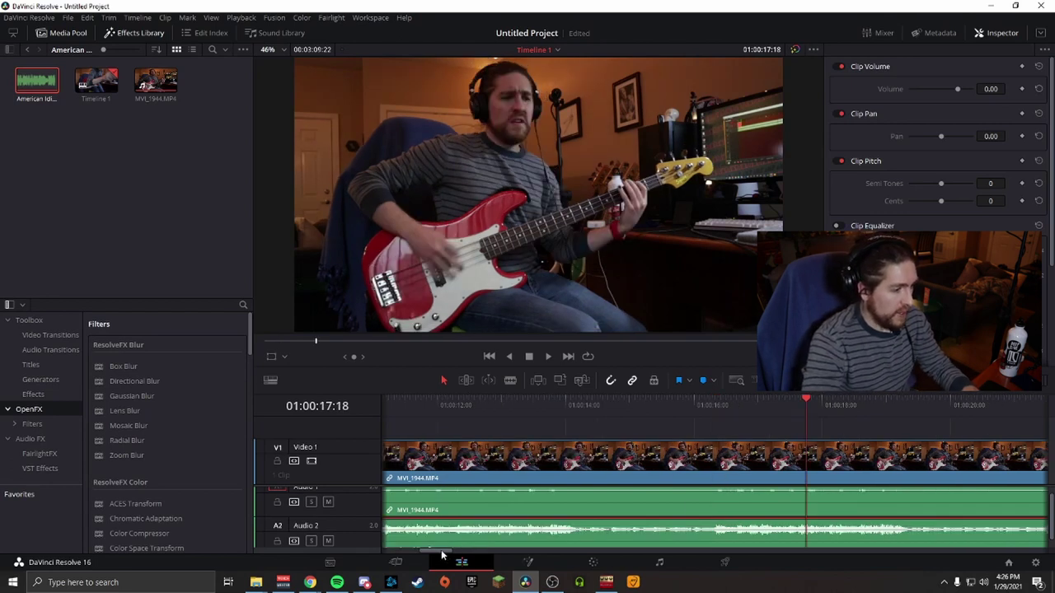
Lower the volume of the MVI_1944.MP4 clip's own audio to -96.86
left_click_drag(441, 555, 414, 556)
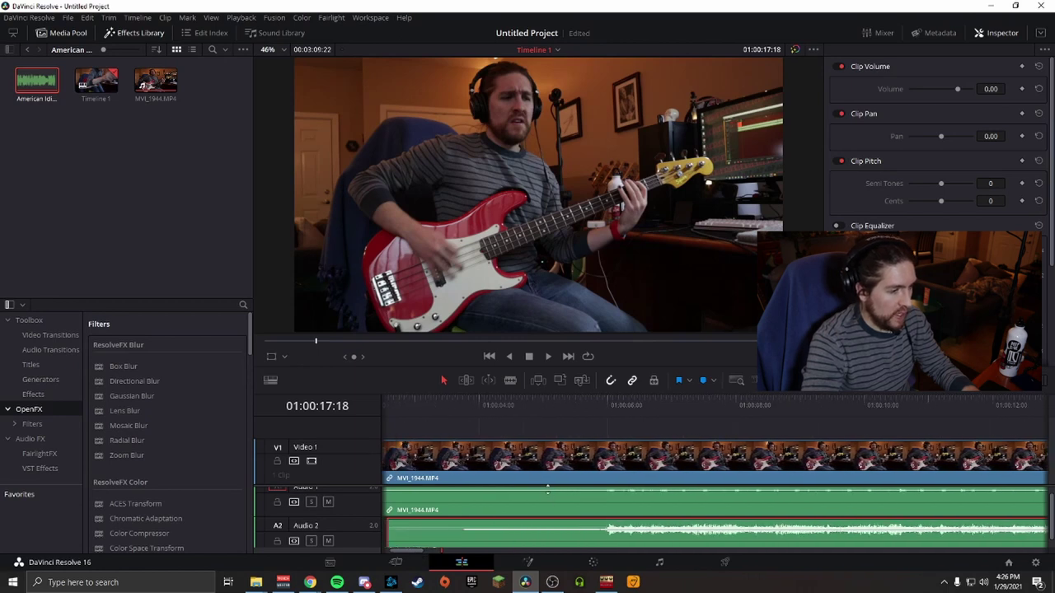
left_click_drag(548, 488, 547, 517)
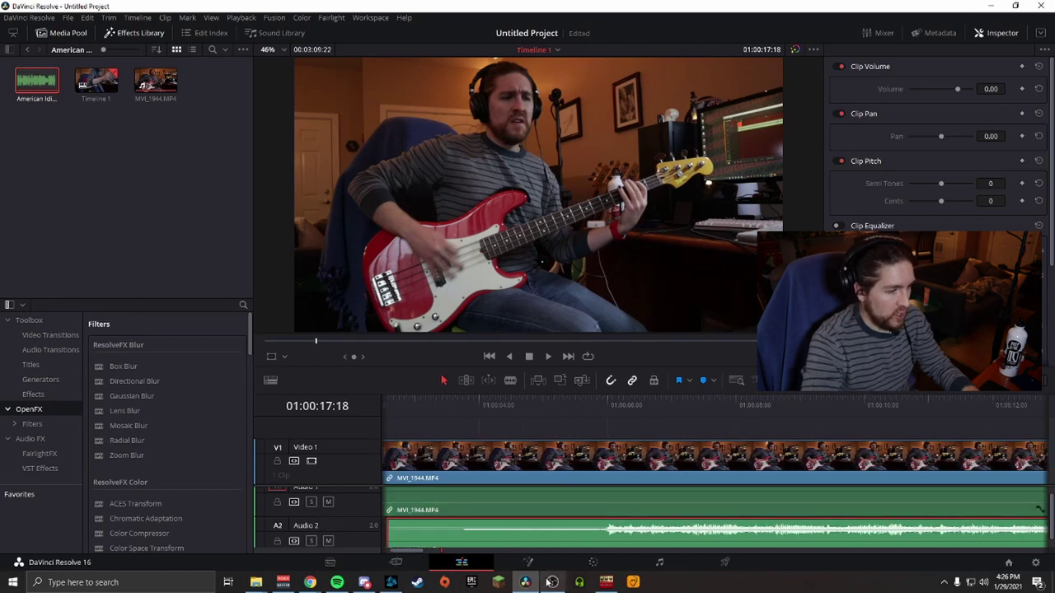
Split MVI_1944.MP4 at 01:00:02:14, where the American Idiot audio begins, and delete the leading segment with its gap
left_click_drag(418, 554, 376, 553)
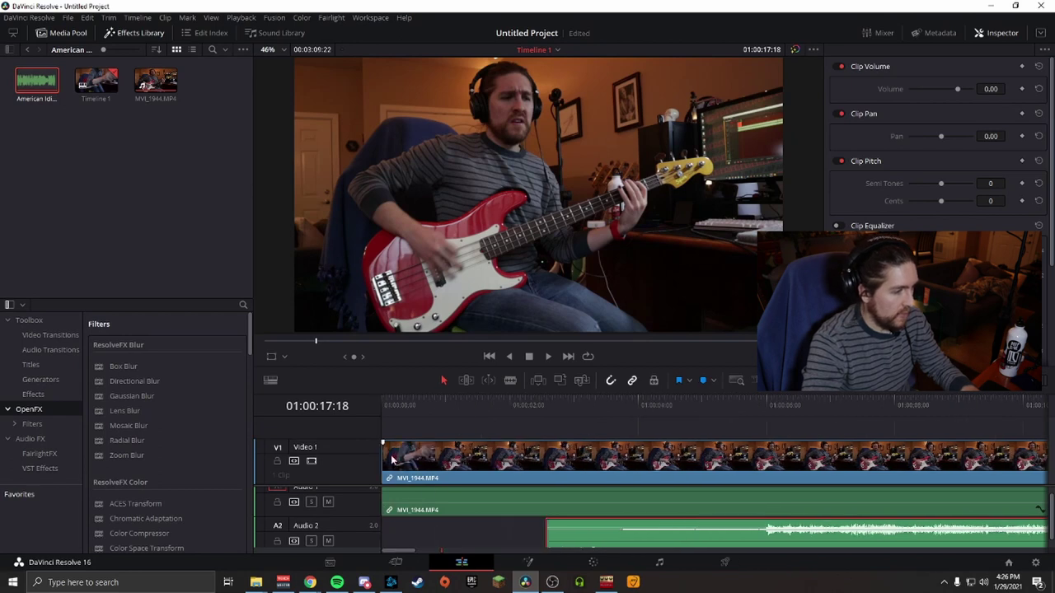
left_click(548, 404)
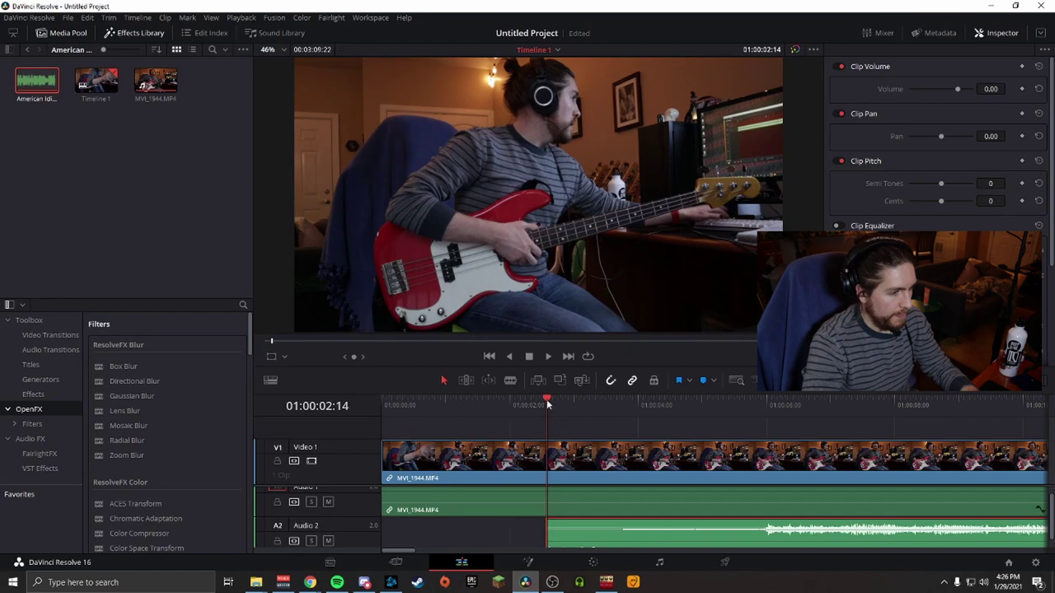
key("b")
left_click(547, 454)
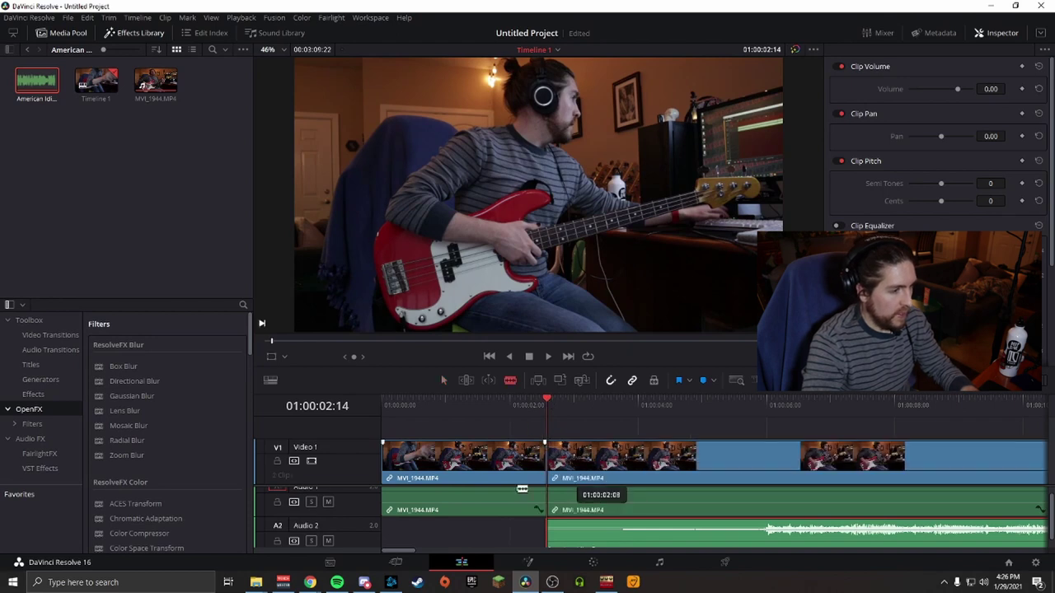
key("a")
left_click(446, 462)
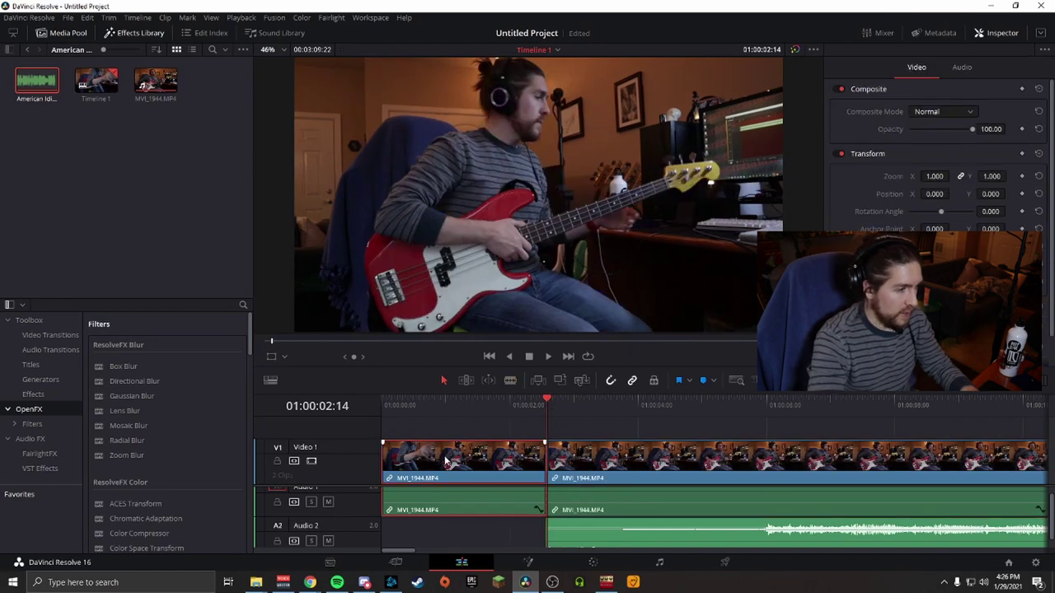
key("Delete")
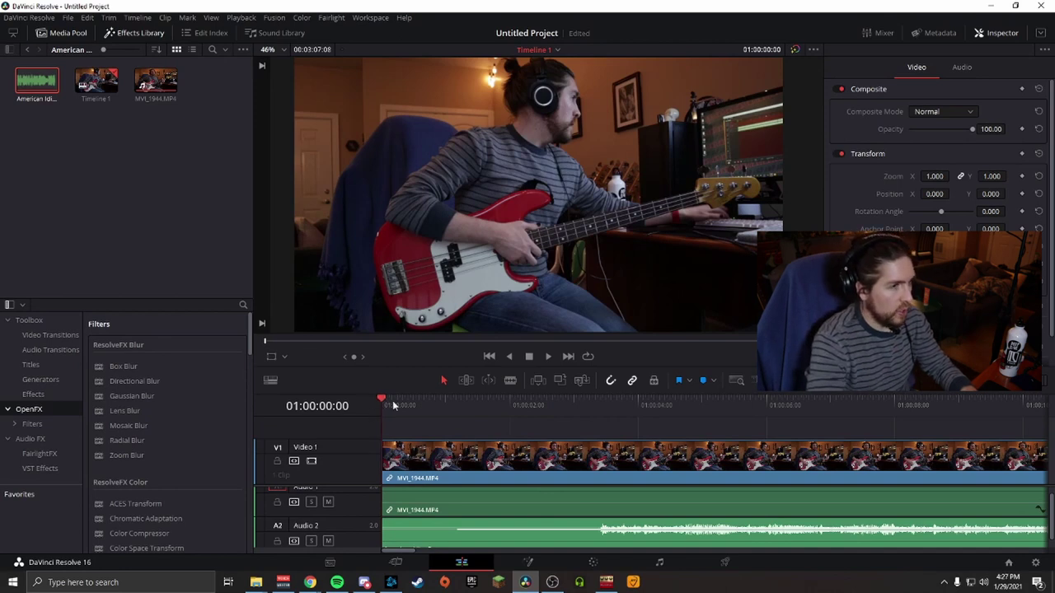
Play through to the performance's ending and trim the ends of the video and second-track audio clips to 01:02:56:14
key("space")
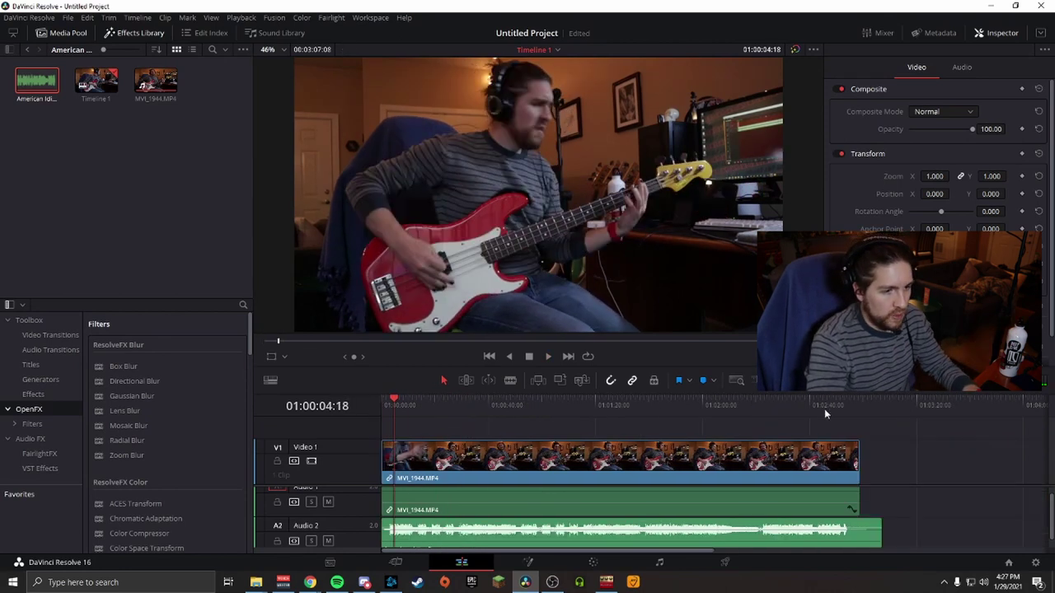
left_click(832, 401)
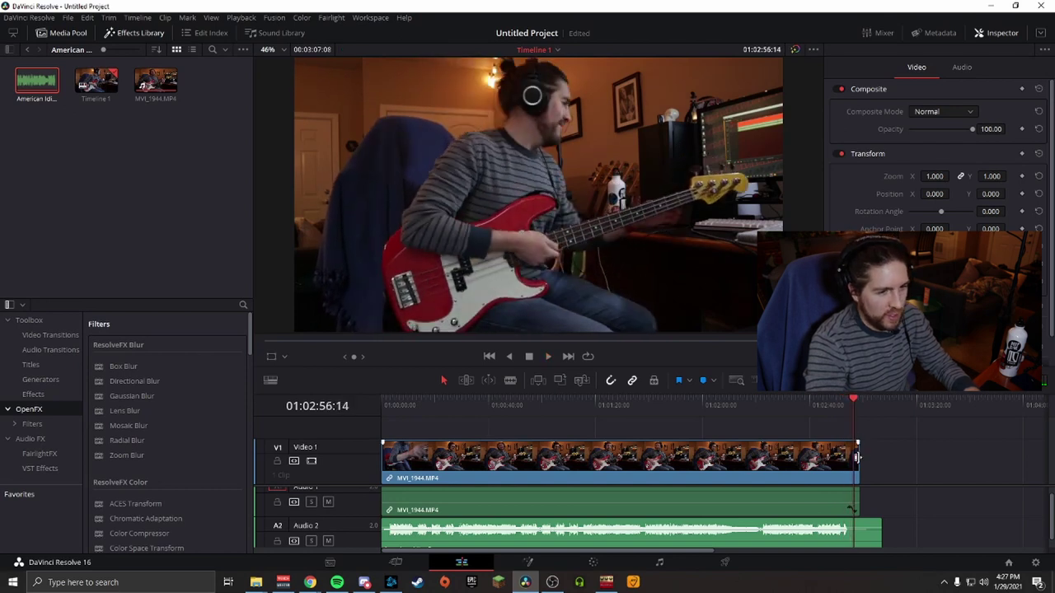
left_click_drag(857, 460, 852, 460)
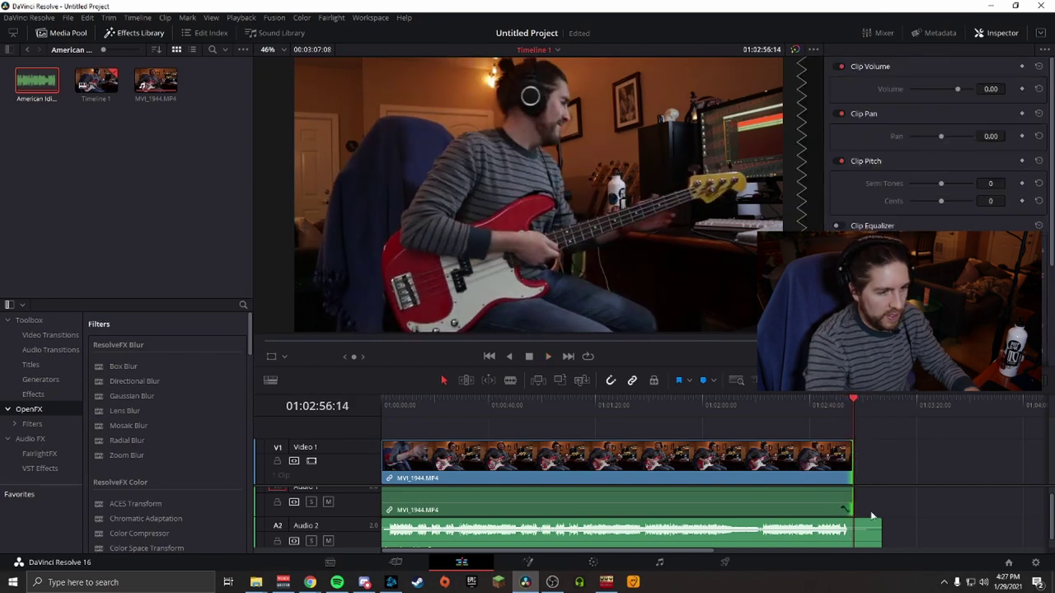
left_click_drag(878, 536, 854, 537)
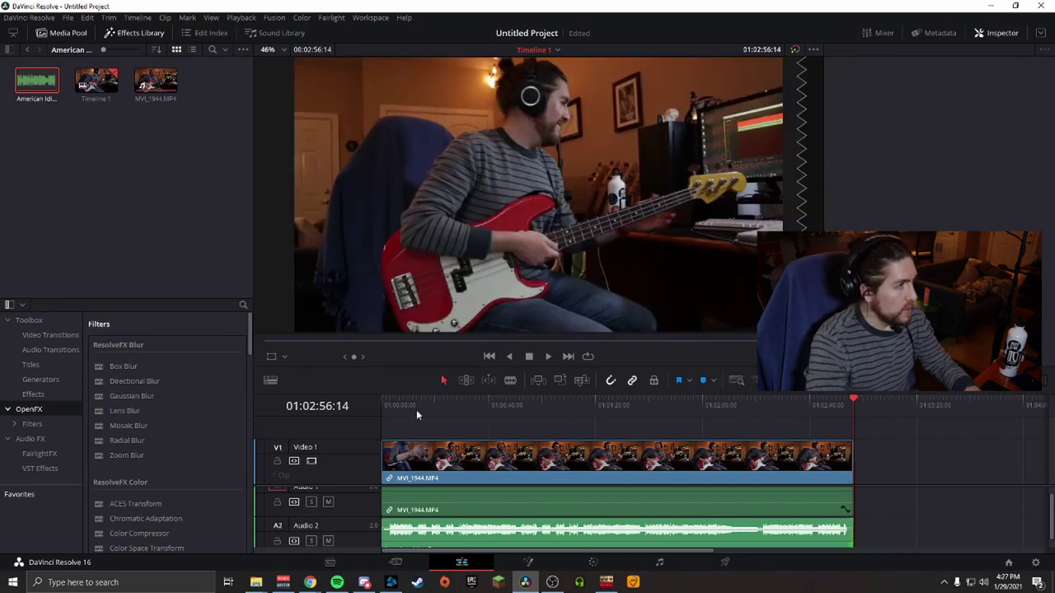
Compare the video clip with and without the color correction of node 01 on the Color page
left_click(569, 461)
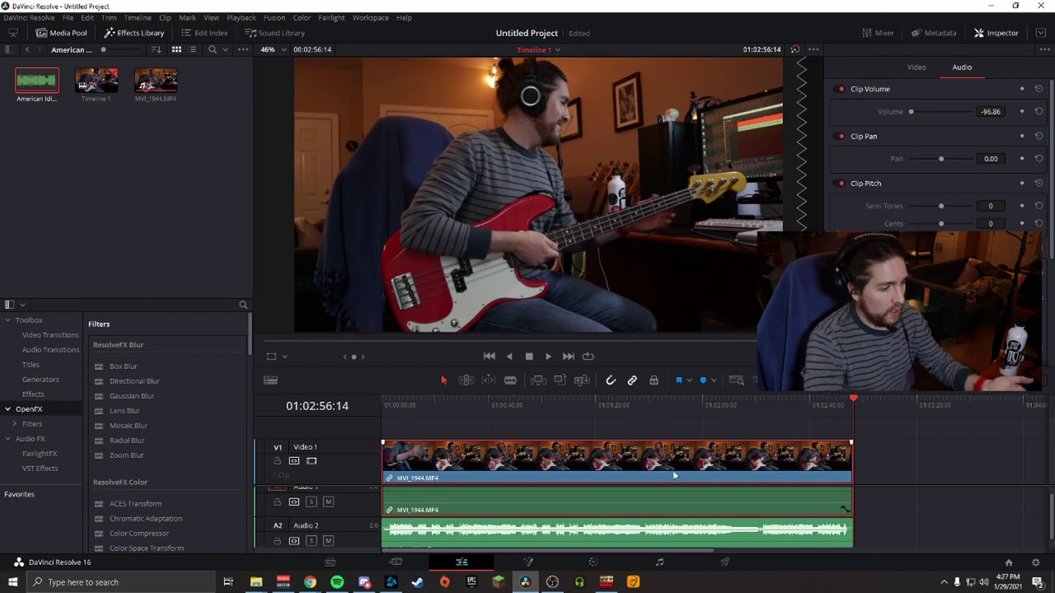
left_click(594, 563)
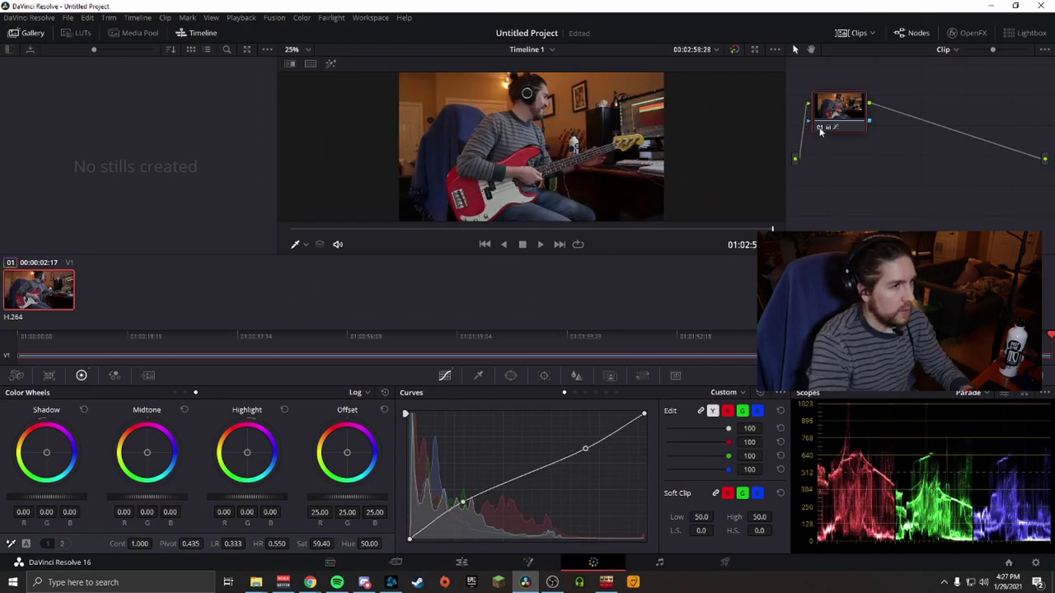
left_click(821, 127)
left_click(820, 128)
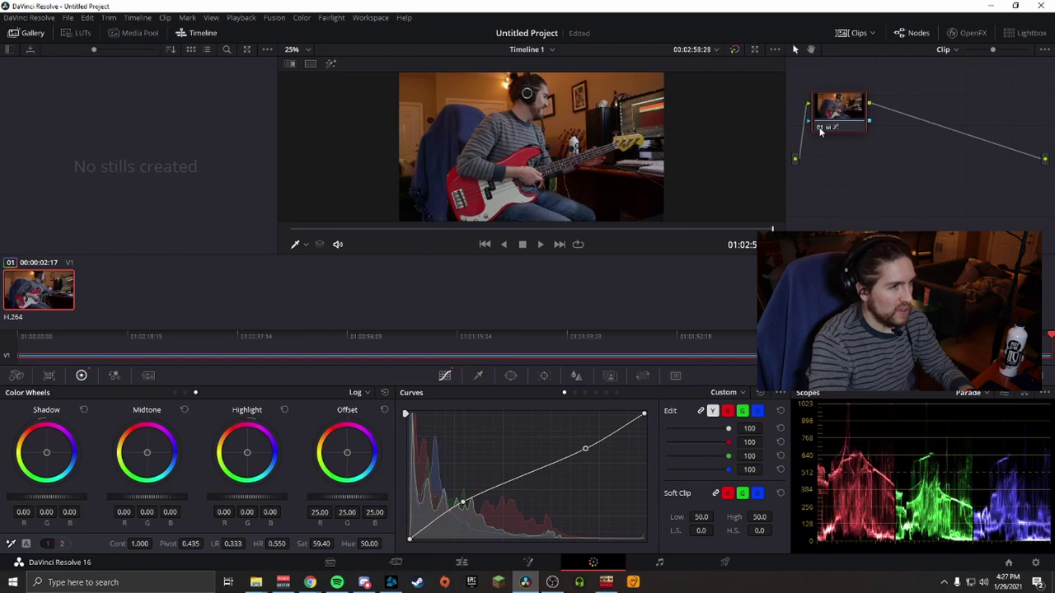
Switch node 01 off and on again to recheck its effect on the clip
left_click(821, 128)
left_click(820, 127)
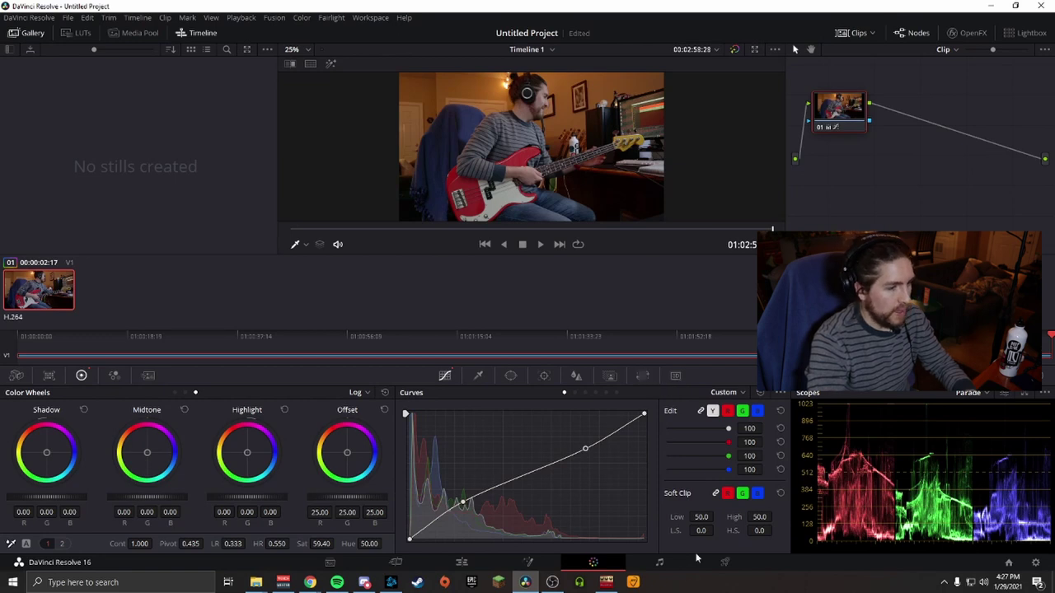
Choose the YouTube 1080p render preset on the Deliver page and name the output file American Idiot Cover
left_click(724, 562)
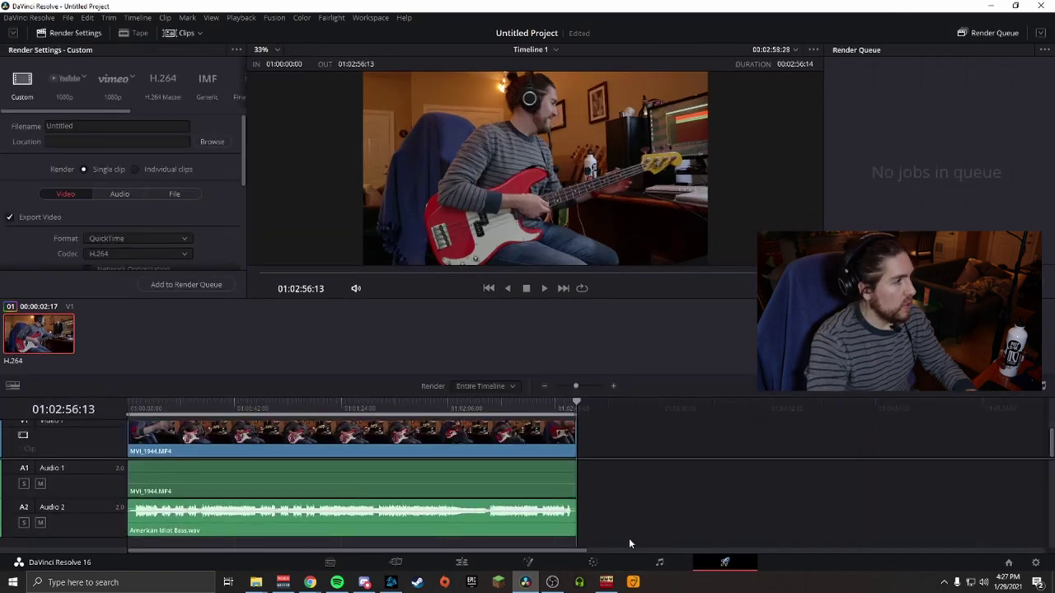
left_click(69, 79)
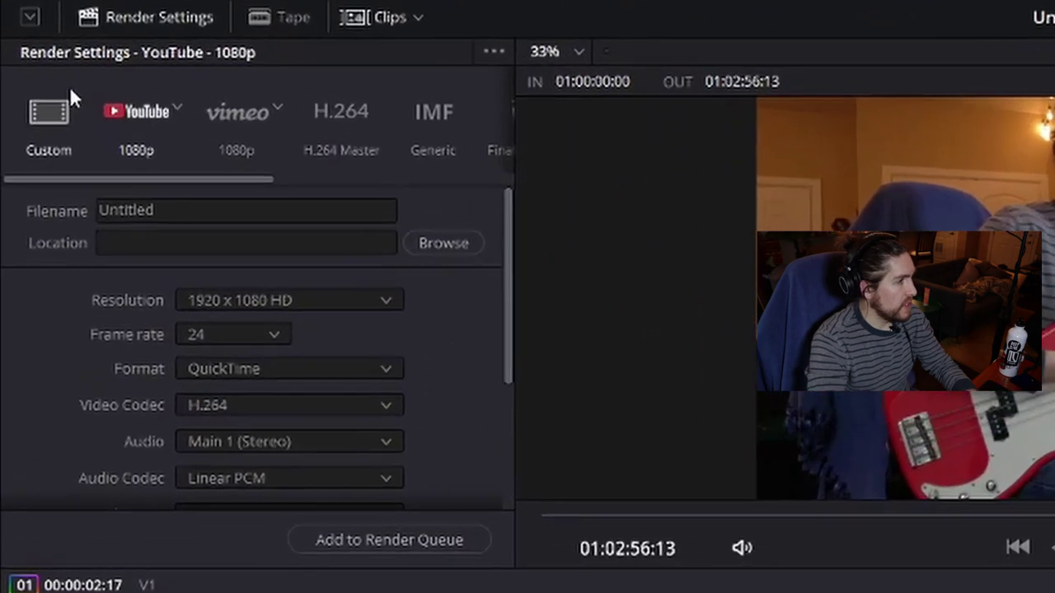
type("American Idiot Cover")
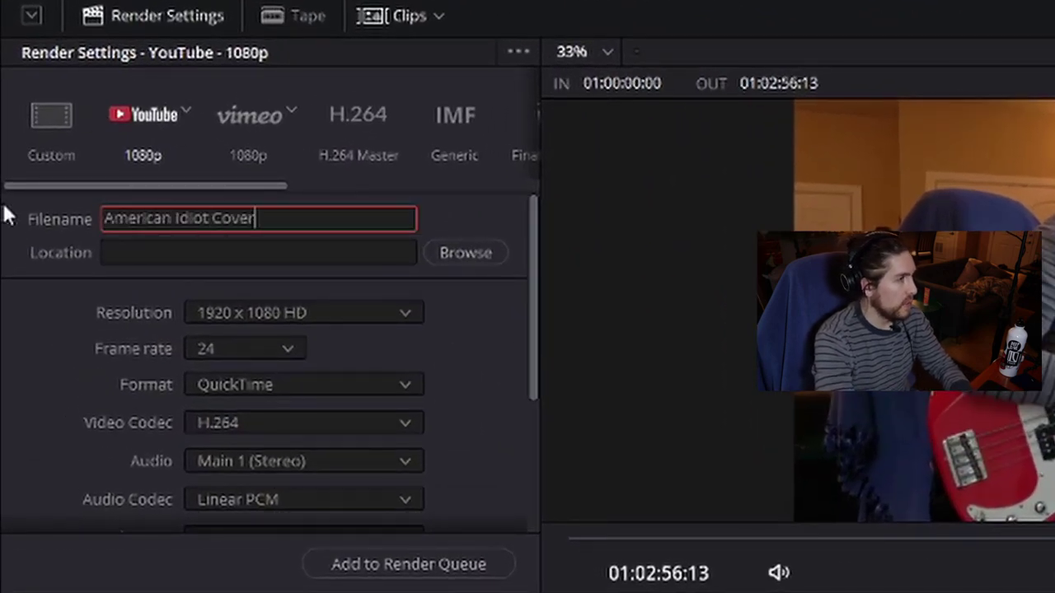
Save the project under the name American Idiot Bass Cover
key("ctrl+s")
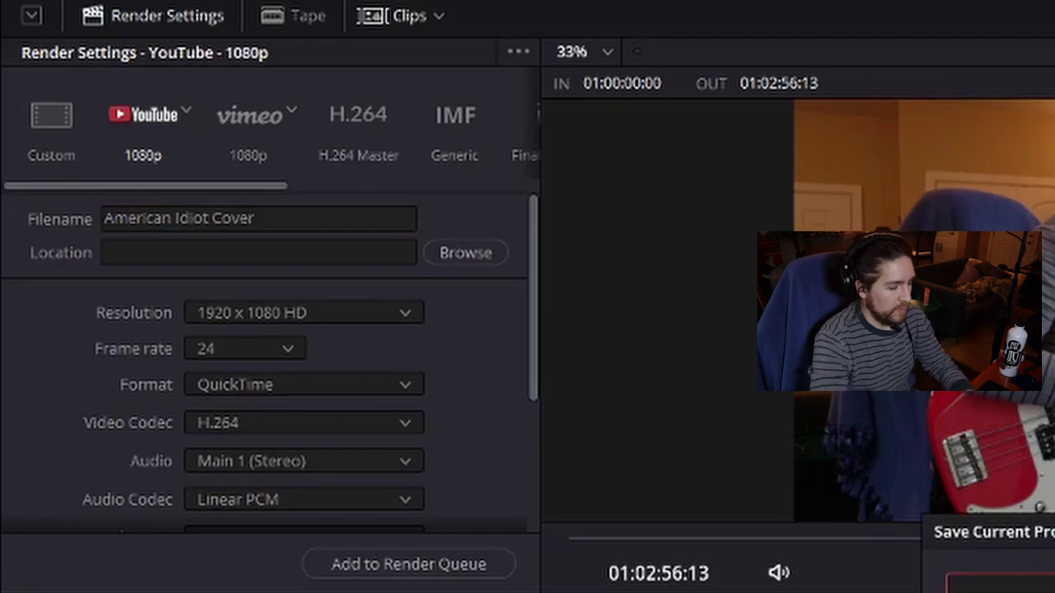
type("American Idiot")
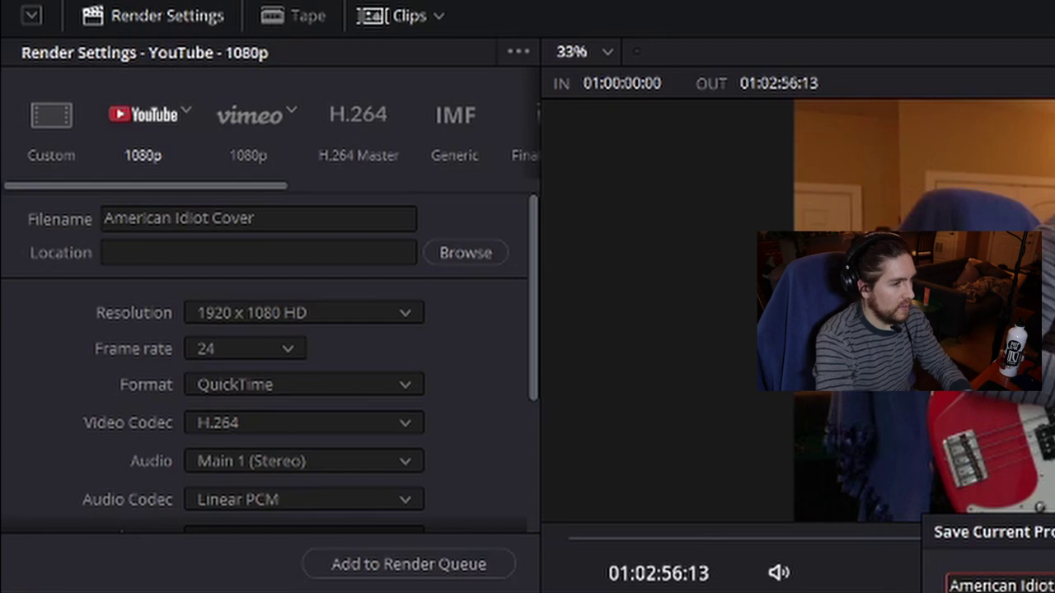
key("Return")
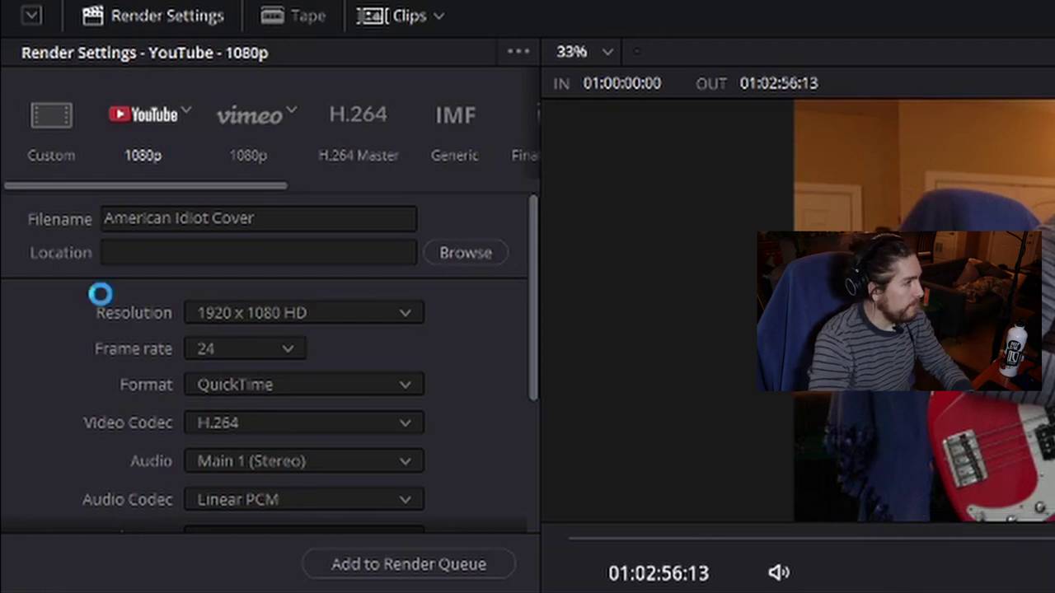
Set the render location to the AMP Bass folder in YouTube Archive\Final Renders on drive D
left_click(465, 253)
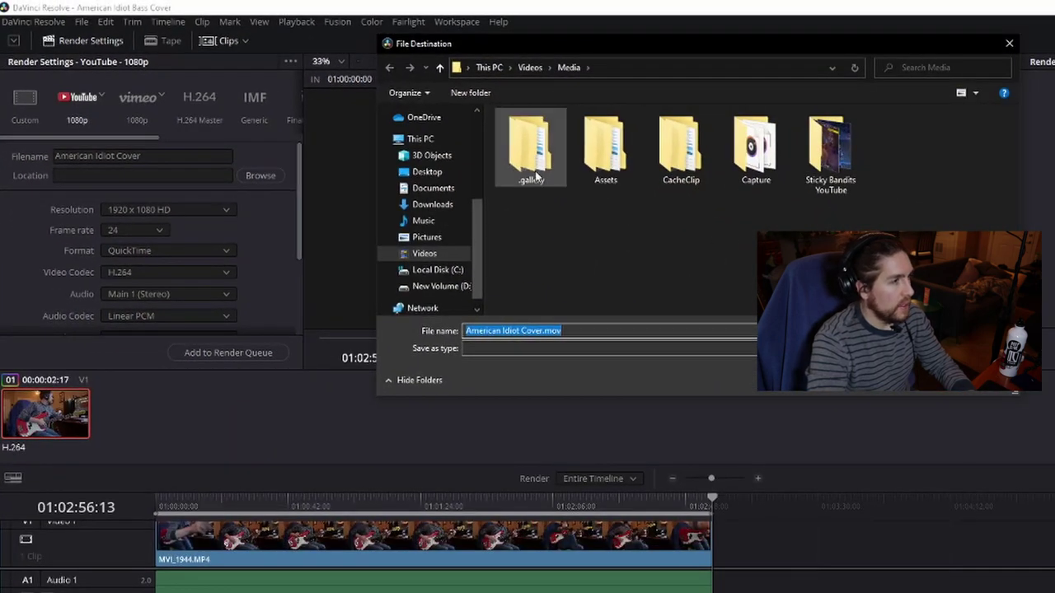
scroll(466, 280, "down", 1)
left_click(460, 264)
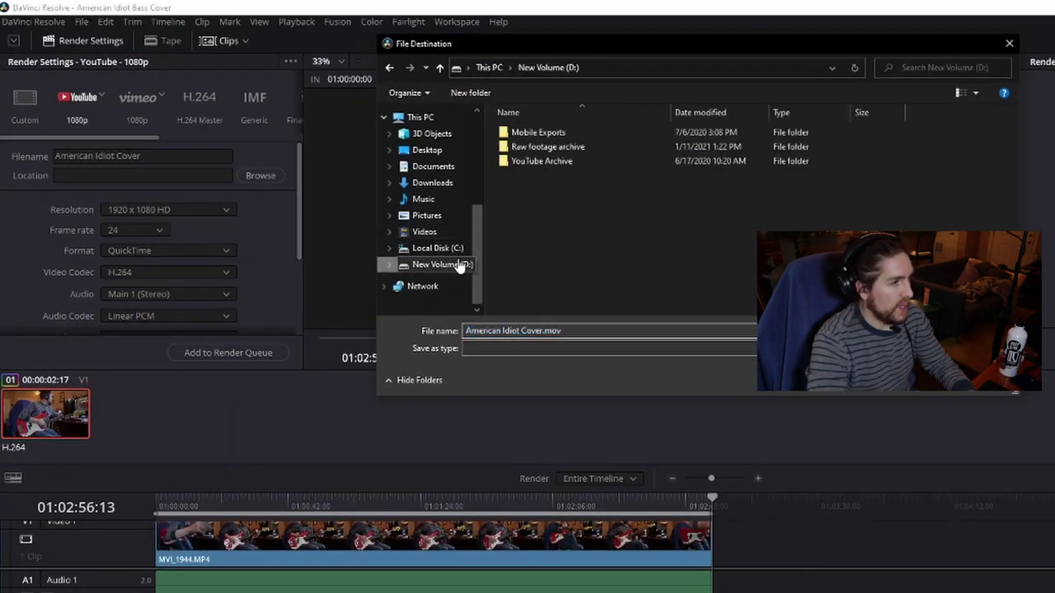
double_click(538, 161)
left_click(523, 139)
double_click(523, 139)
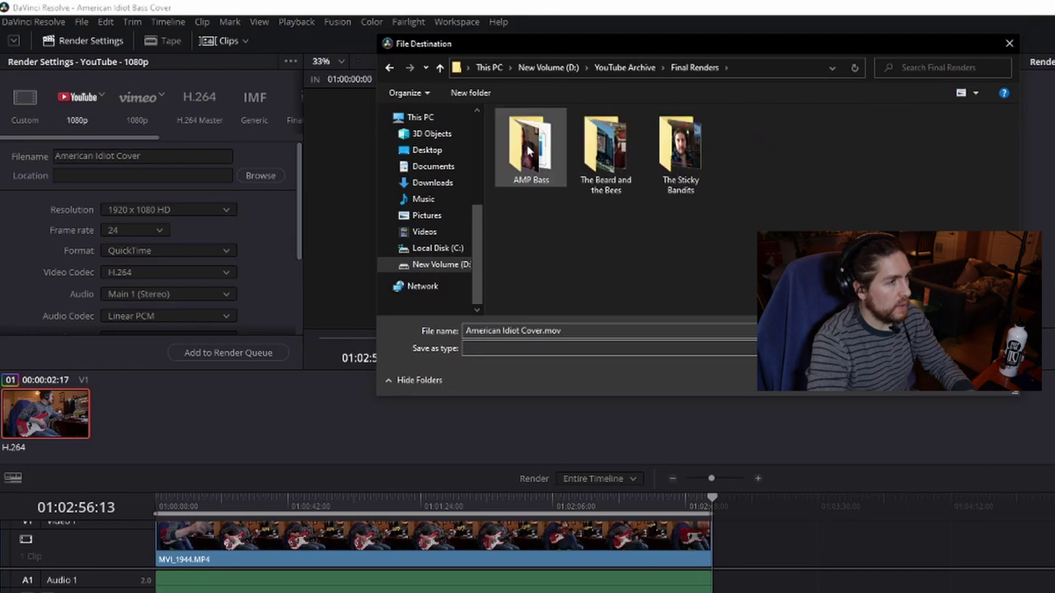
double_click(544, 184)
left_click(911, 380)
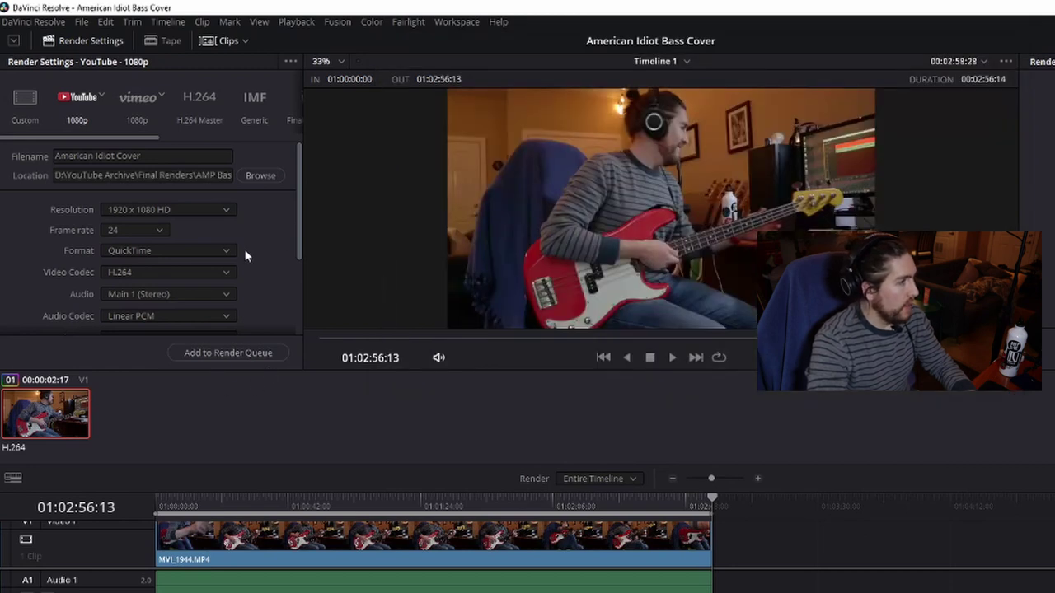
Turn off uploading directly to YouTube in the render settings
scroll(245, 252, "down", 3)
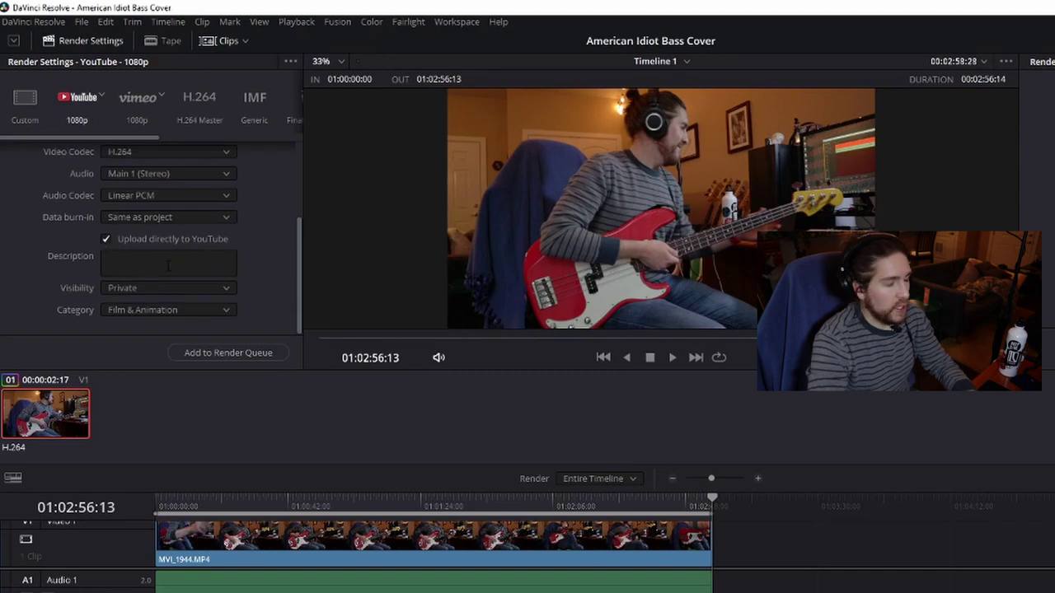
left_click(106, 239)
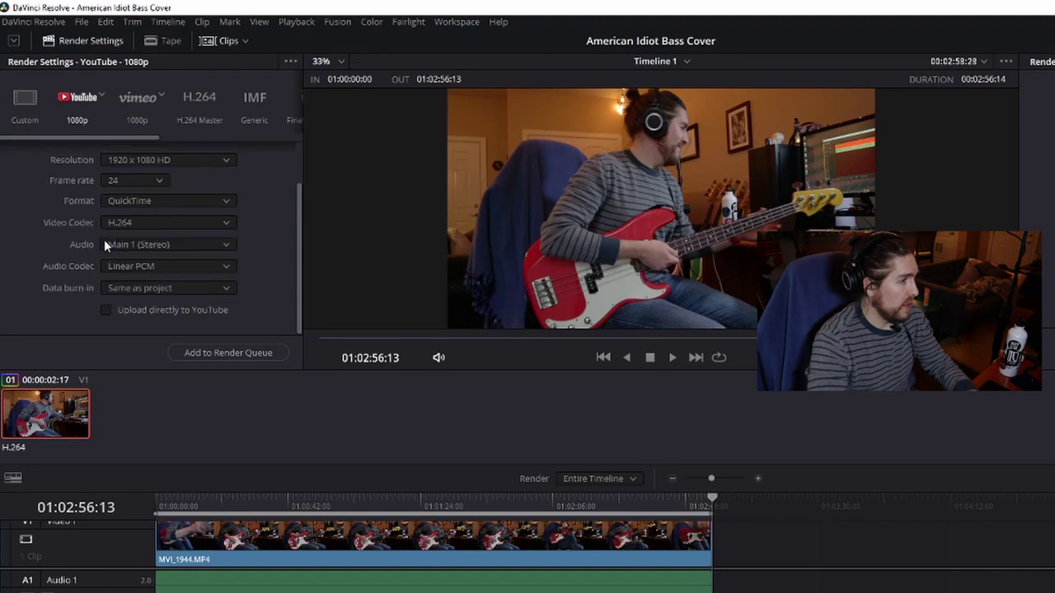
scroll(67, 246, "up", 2)
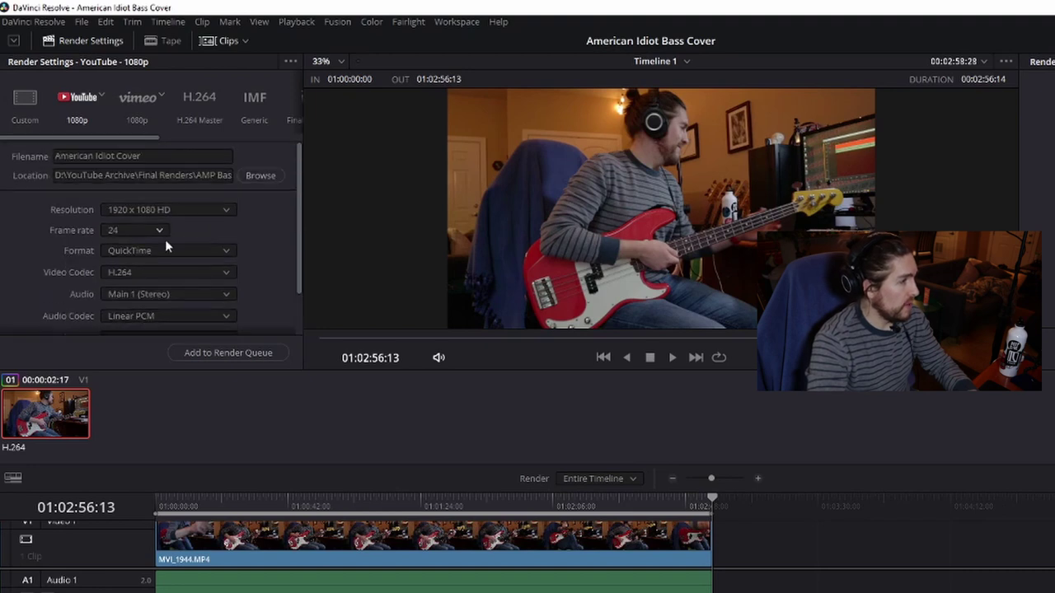
Add the American Idiot Cover job to the render queue and start rendering it
left_click(220, 353)
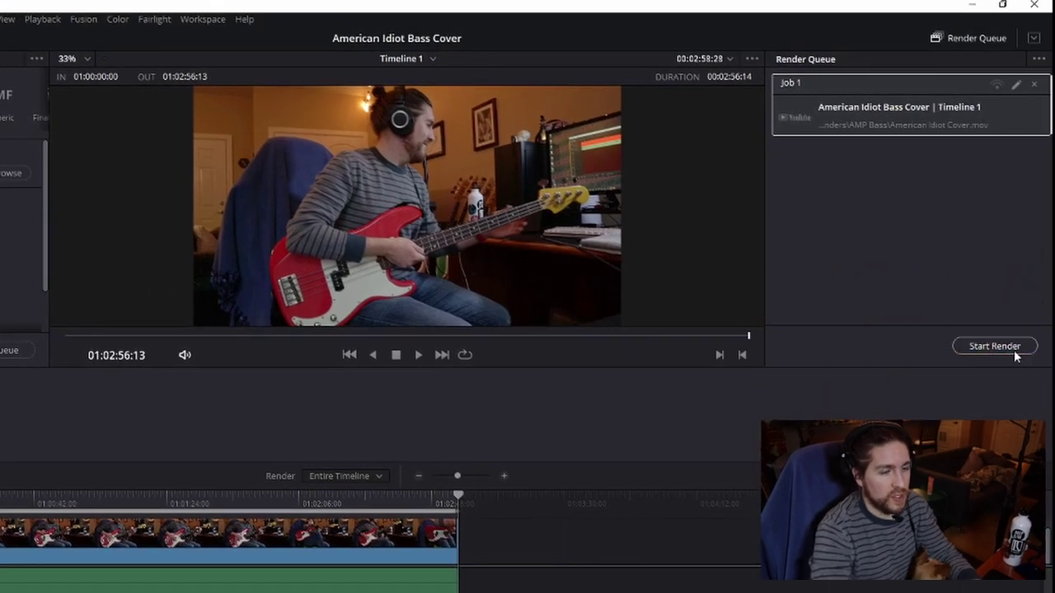
left_click(1014, 353)
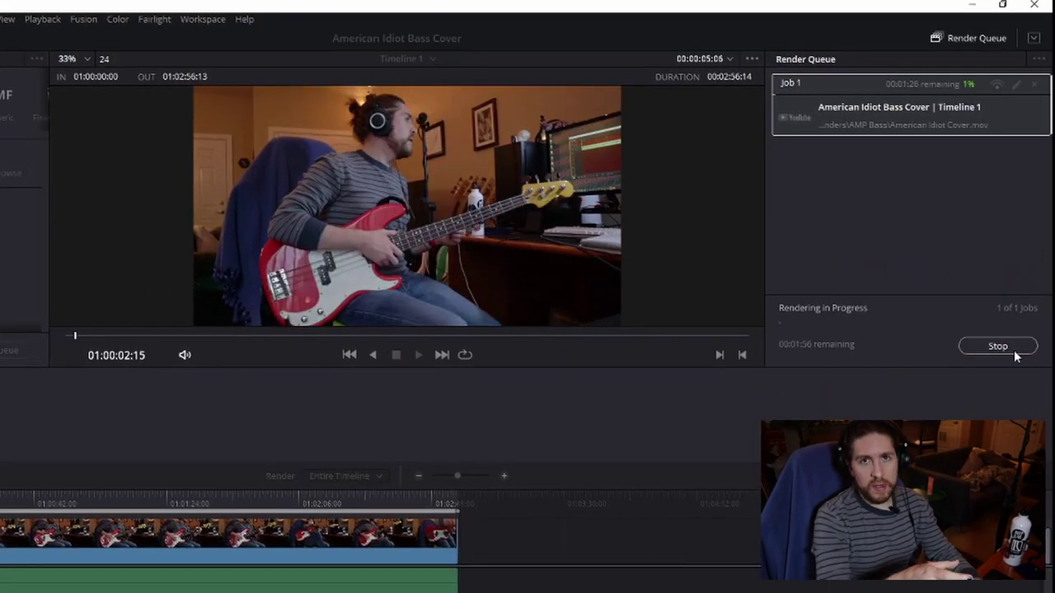